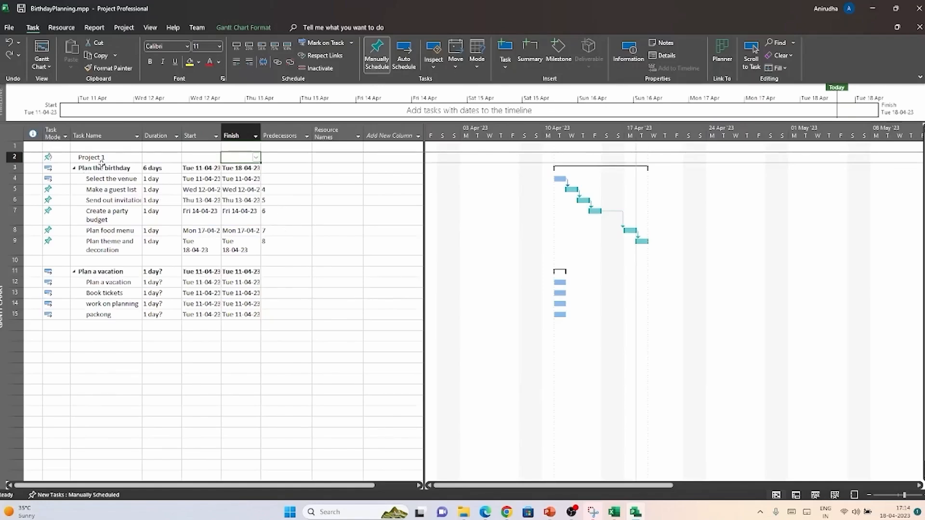
# Step: Insert a new task in row 10, directly below "Plan theme and decoration", and name it "Birthday Planned"
pyautogui.click(86, 259)
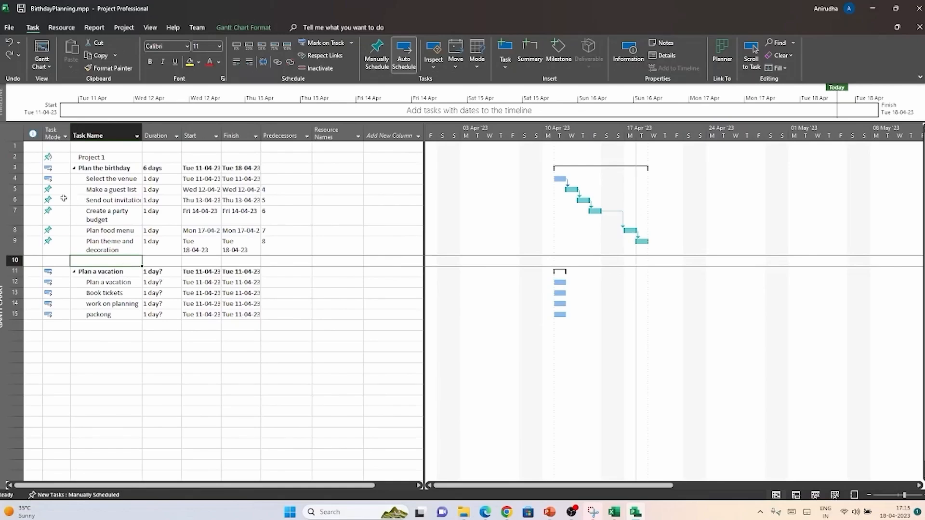
pyautogui.rightClick(14, 265)
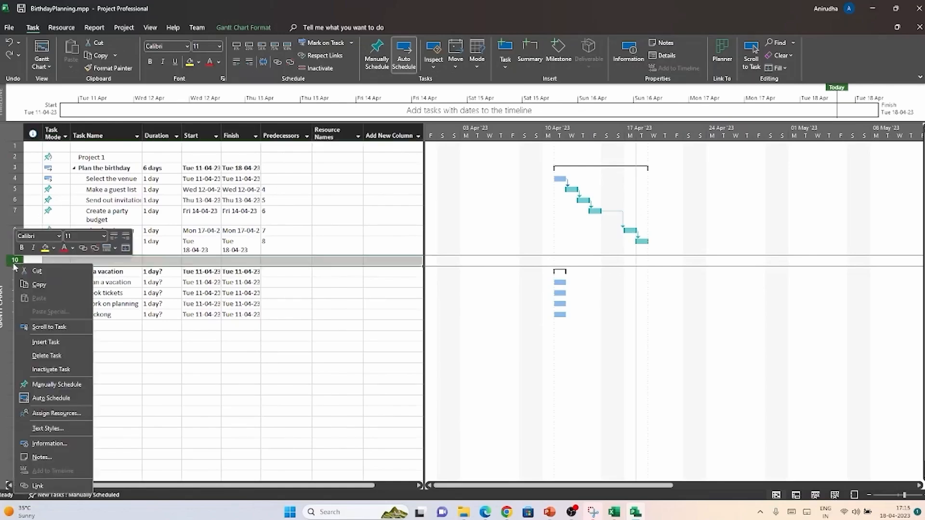
pyautogui.click(70, 340)
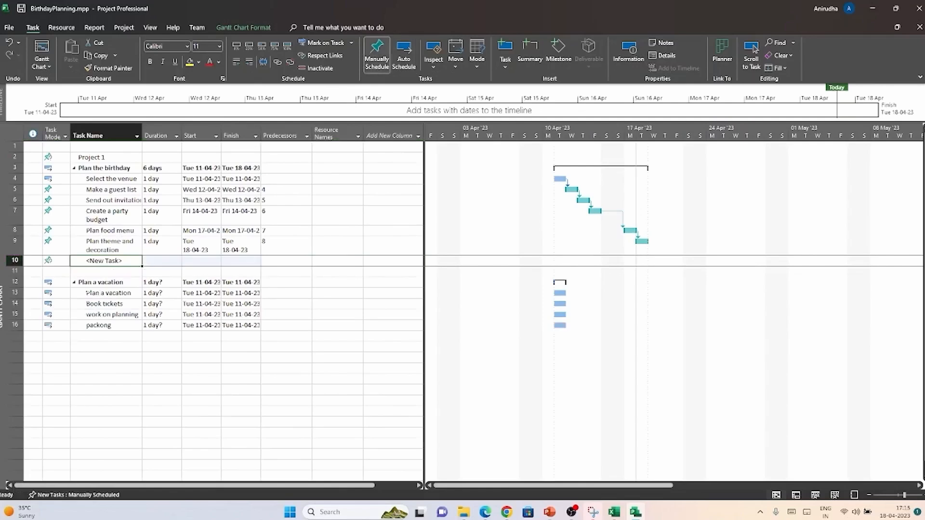
pyautogui.write('Birthda')
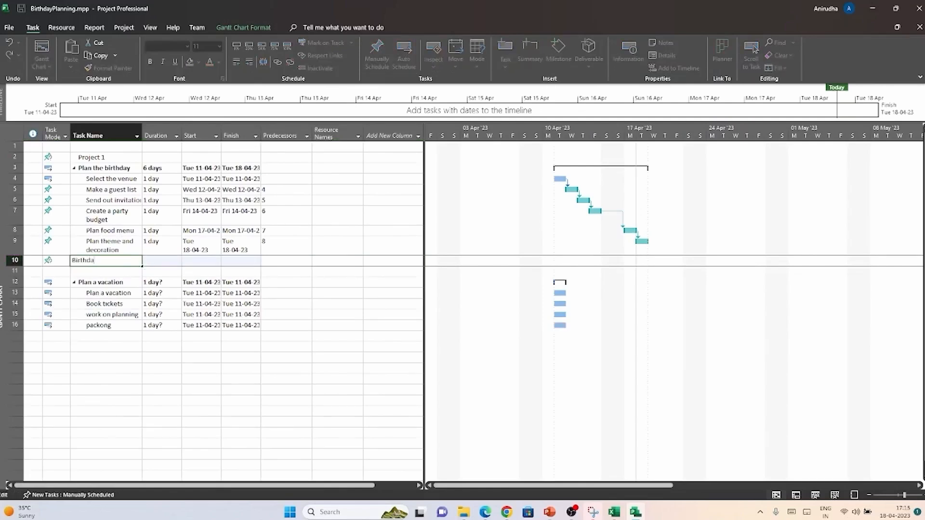
pyautogui.write('y Planned')
# Step: Give the "Birthday Planned" task a duration of 1 day and a start date of 18 April 2023
pyautogui.click(163, 261)
pyautogui.click(177, 259)
pyautogui.click(200, 260)
pyautogui.click(216, 261)
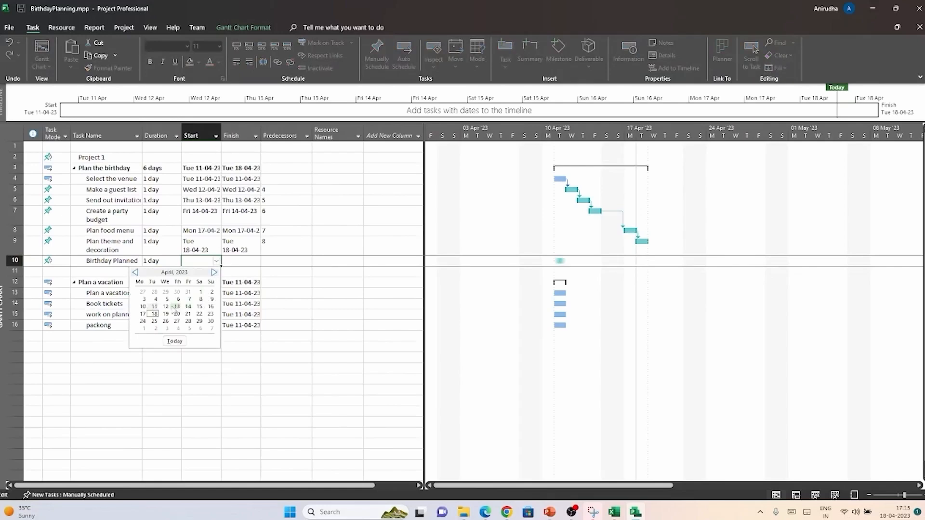
pyautogui.click(154, 313)
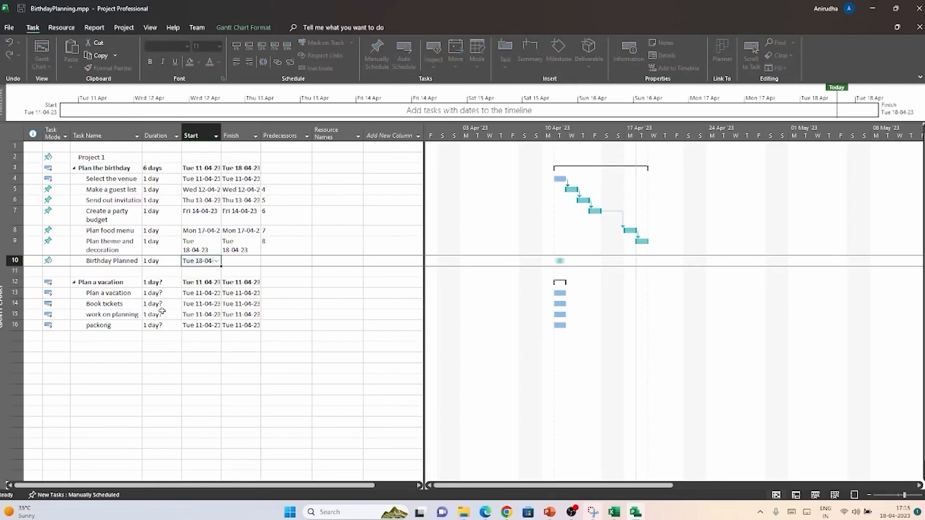
# Step: Set the scheduling mode for new tasks to Auto Scheduled
pyautogui.click(95, 497)
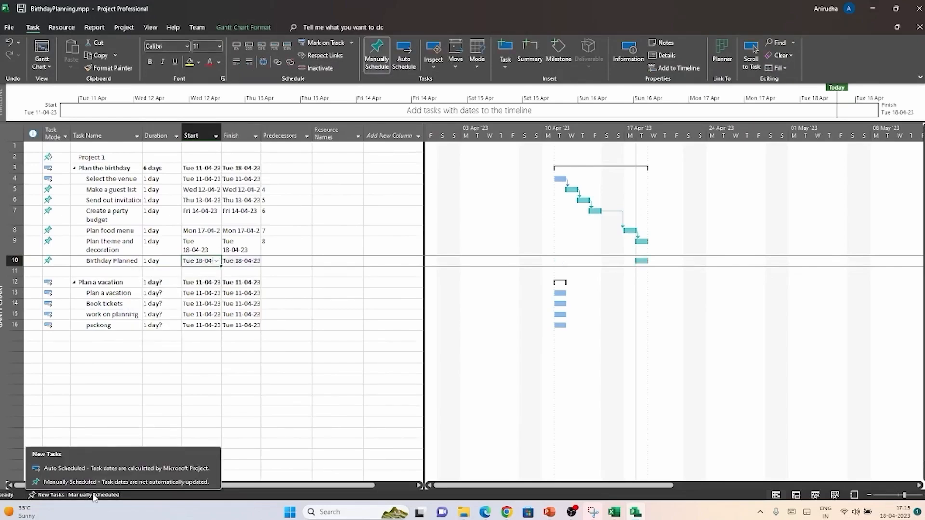
pyautogui.click(93, 465)
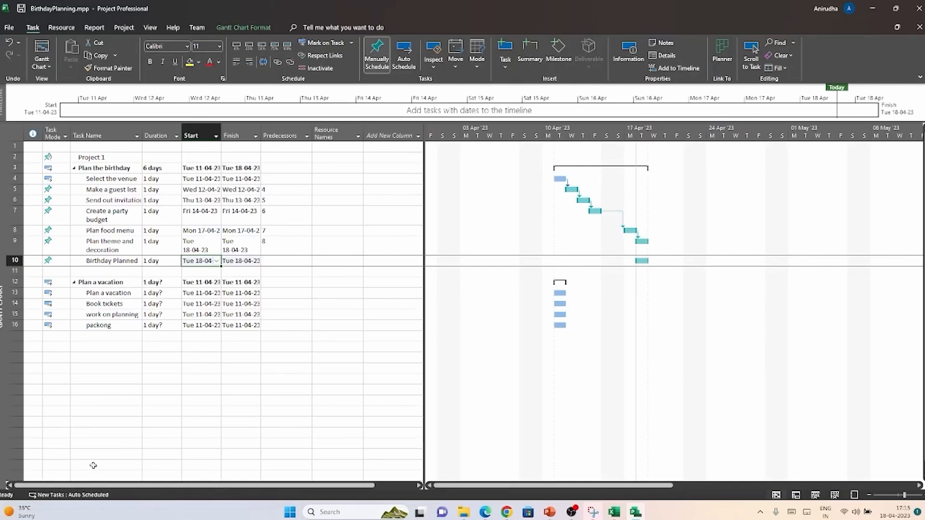
pyautogui.click(107, 422)
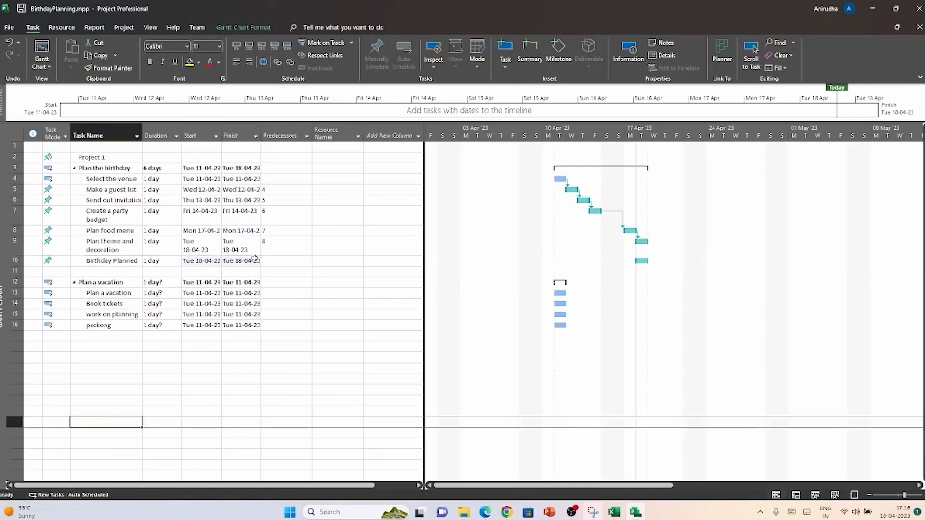
# Step: Turn the "Birthday Planned" task into a milestone by setting its duration to 0 days
pyautogui.click(270, 260)
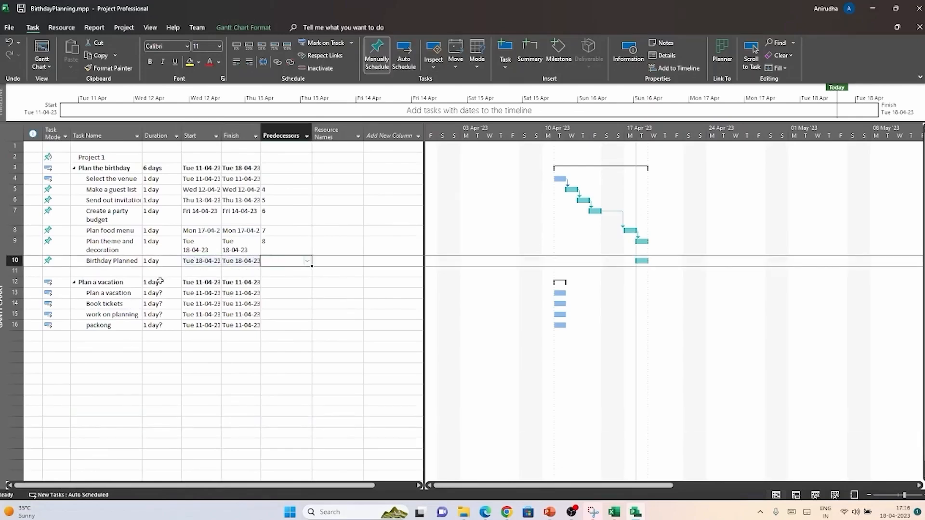
pyautogui.click(125, 263)
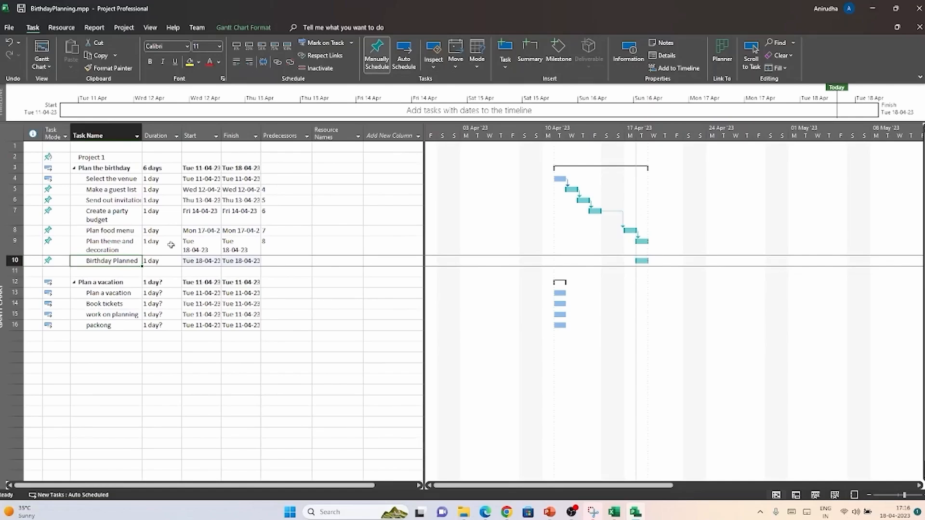
pyautogui.click(173, 262)
pyautogui.write('0')
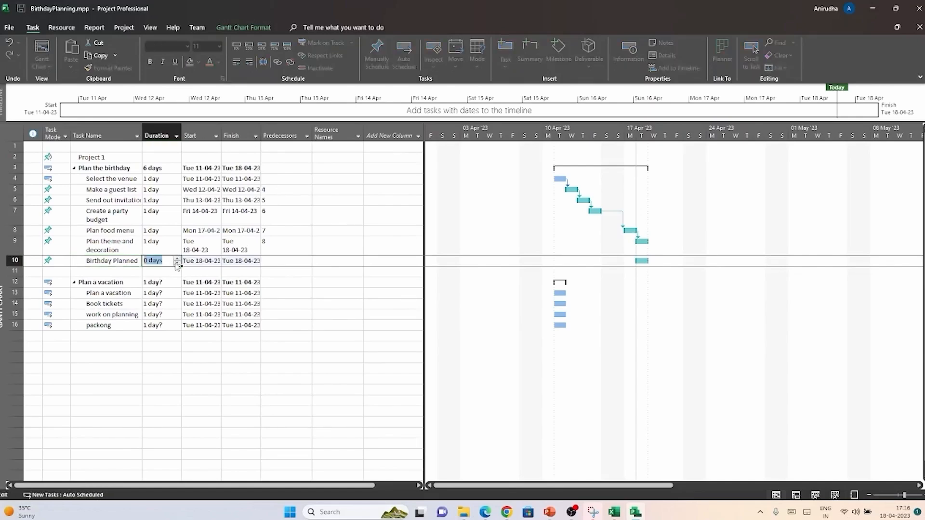
pyautogui.click(305, 214)
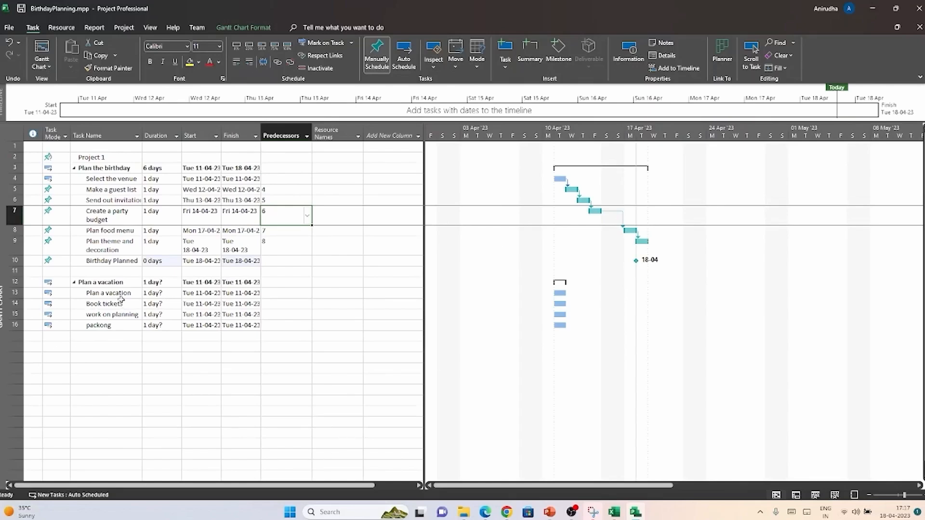
# Step: Insert a milestone in the empty row below "packong" and name it "Vacation Planned"
pyautogui.click(111, 335)
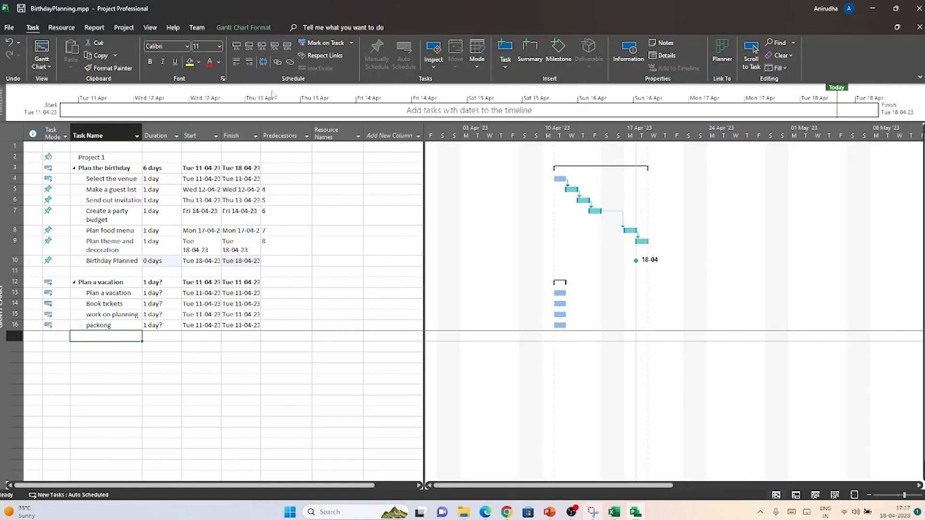
pyautogui.click(558, 53)
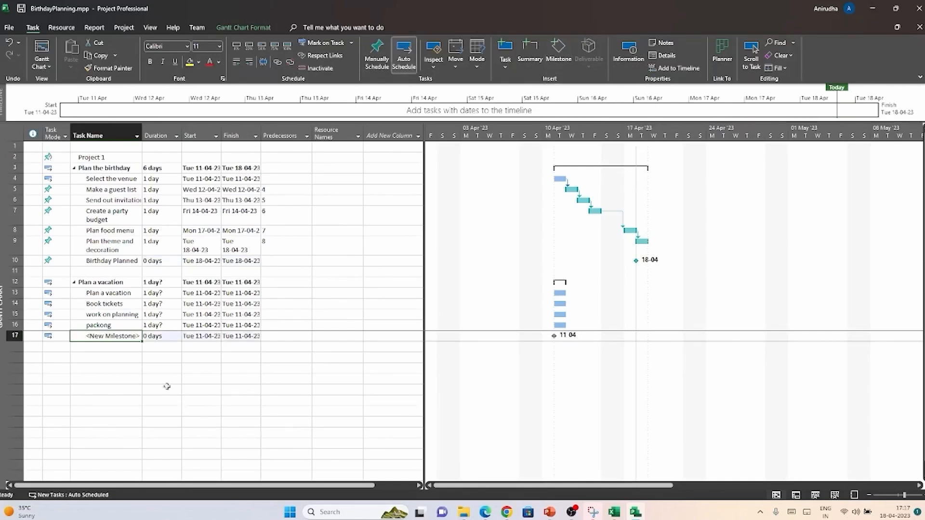
pyautogui.click(129, 336)
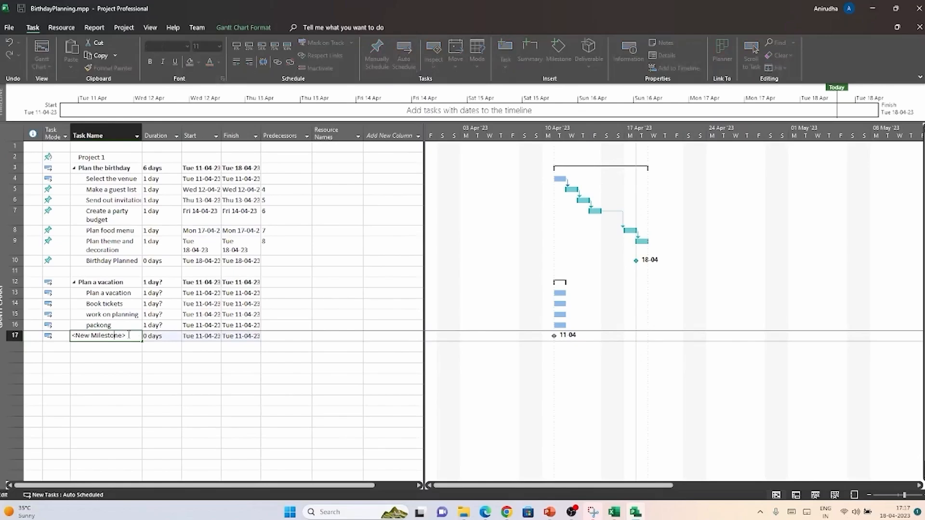
pyautogui.press('BackSpace')
pyautogui.press('BackSpace')
pyautogui.press('BackSpace')
pyautogui.press('BackSpace')
pyautogui.press('BackSpace')
pyautogui.press('BackSpace')
pyautogui.press('BackSpace')
pyautogui.press('BackSpace')
pyautogui.press('BackSpace')
pyautogui.press('BackSpace')
pyautogui.press('BackSpace')
pyautogui.press('BackSpace')
pyautogui.press('BackSpace')
pyautogui.press('BackSpace')
pyautogui.press('BackSpace')
pyautogui.write('Vacation Planned')
pyautogui.click(149, 368)
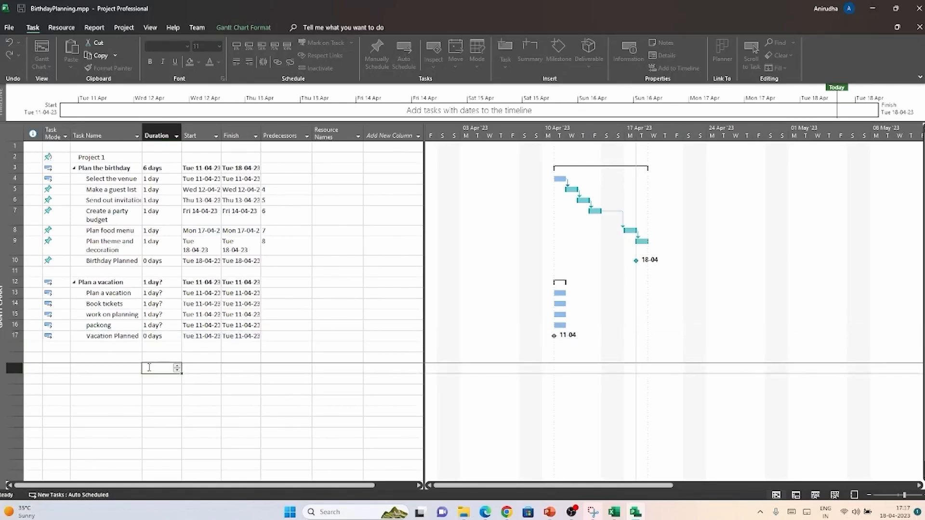
pyautogui.click(136, 339)
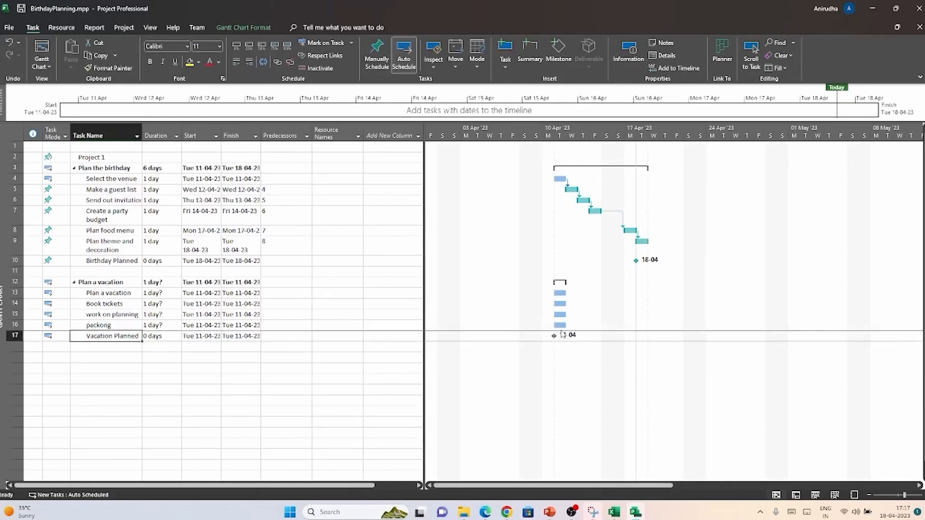